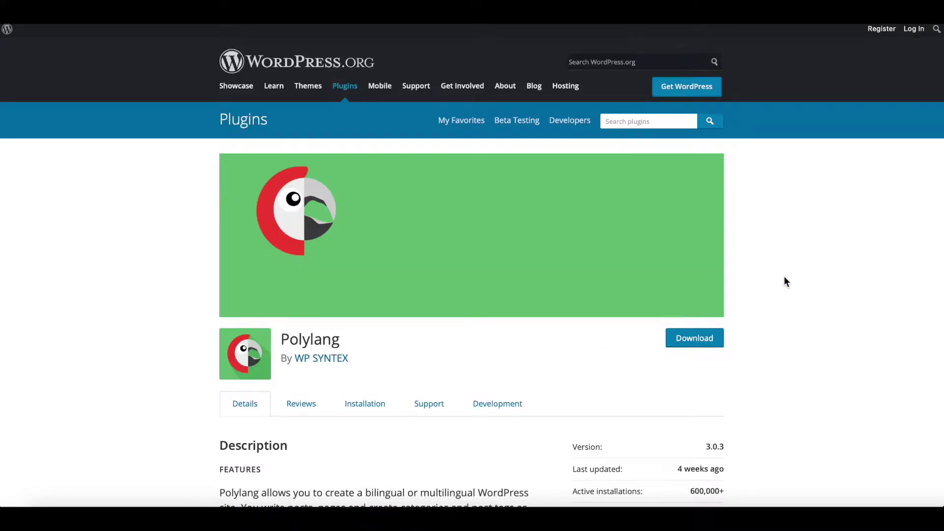
scroll(785, 282, "down", 2)
scroll(784, 282, "up", 1)
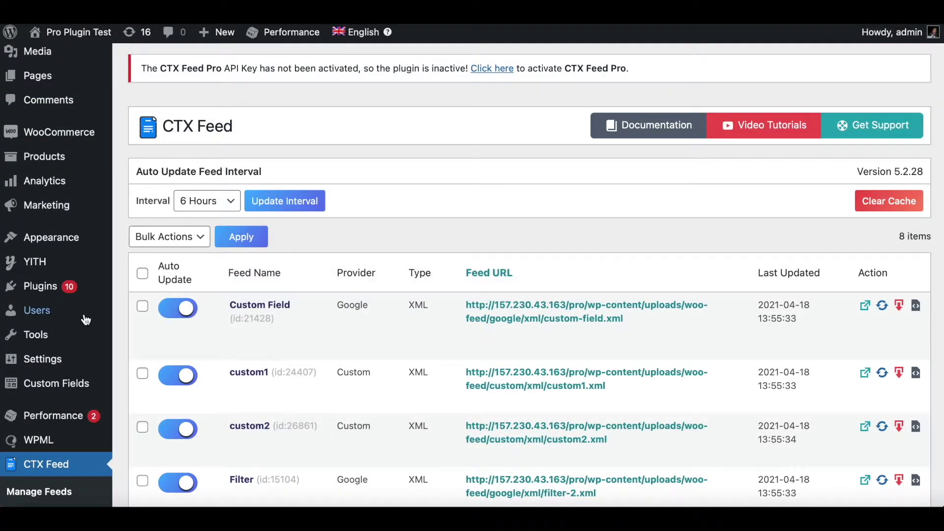
mouse_move(37, 440)
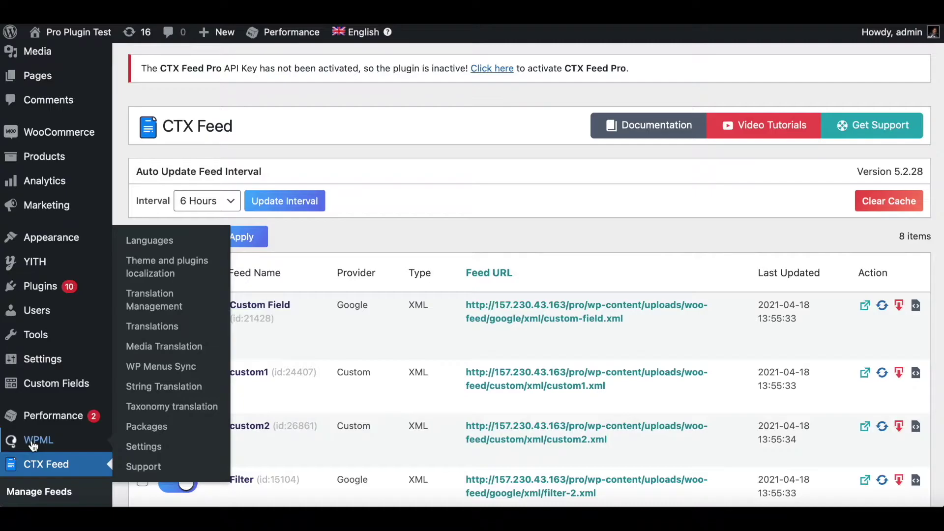
Step: Review WPML's Languages settings listing English (default), French and German
left_click(39, 441)
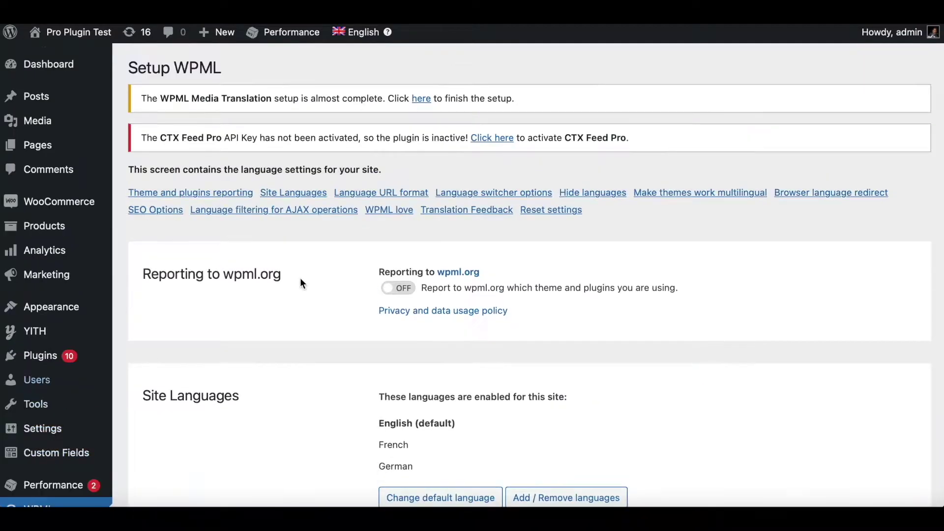
scroll(327, 347, "down", 3)
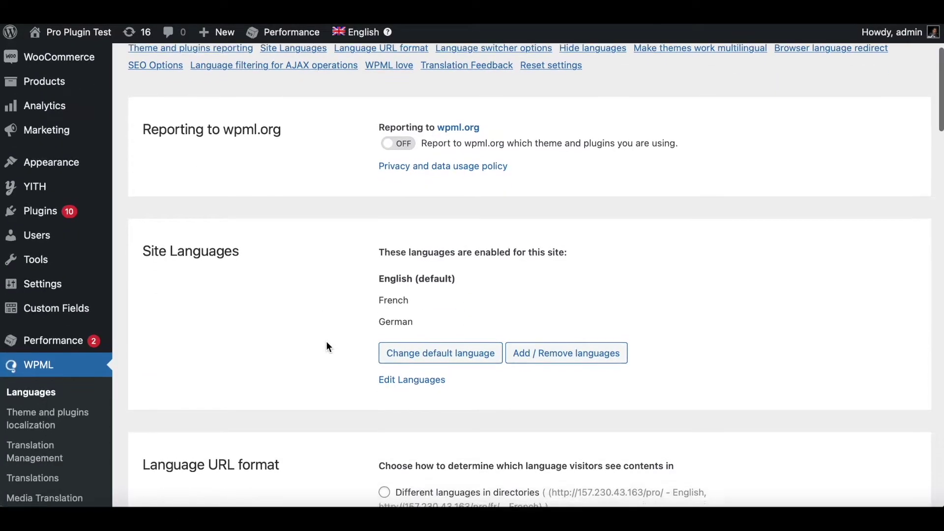
scroll(327, 347, "down", 2)
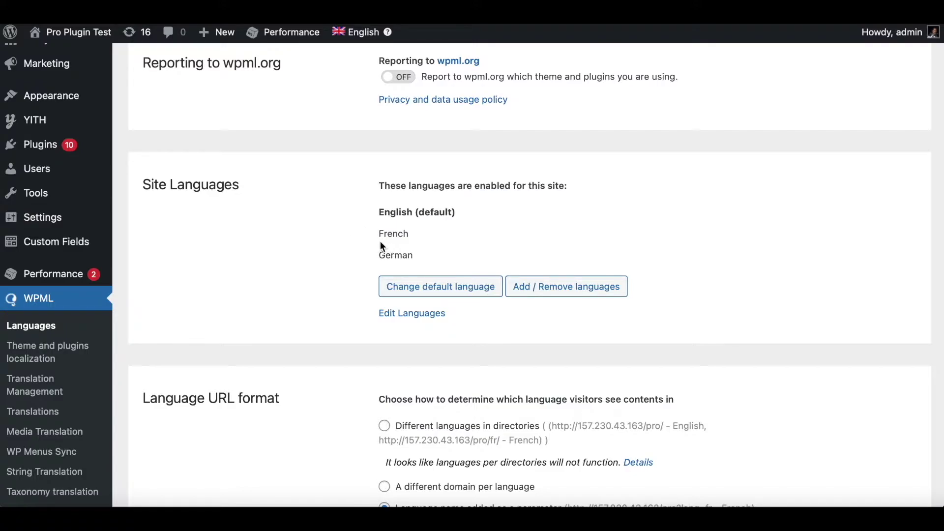
scroll(269, 315, "down", 2)
scroll(268, 317, "down", 1)
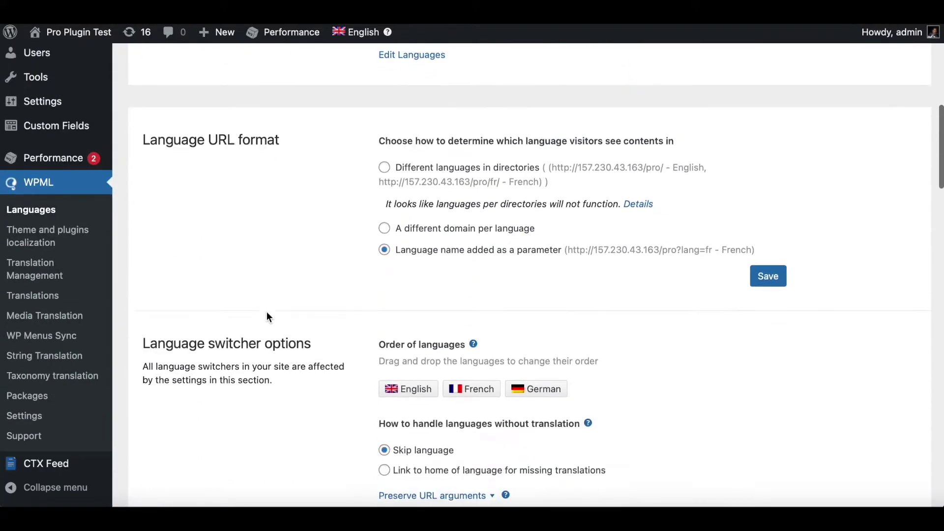
scroll(268, 317, "down", 1)
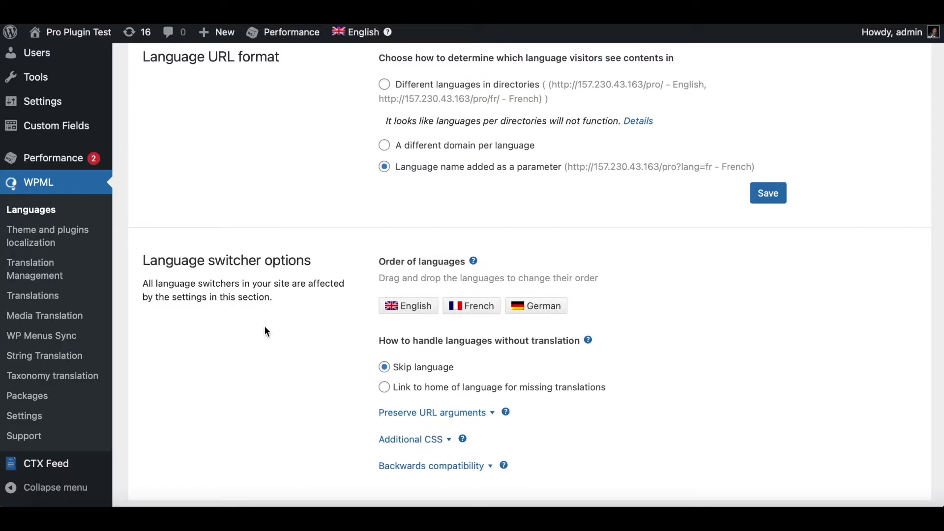
scroll(264, 326, "down", 1)
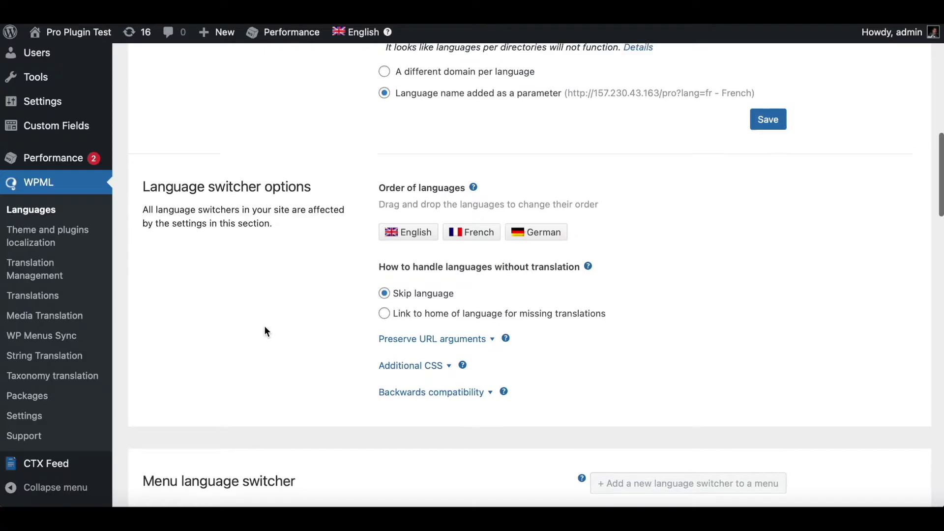
scroll(264, 331, "up", 10)
scroll(264, 332, "down", 3)
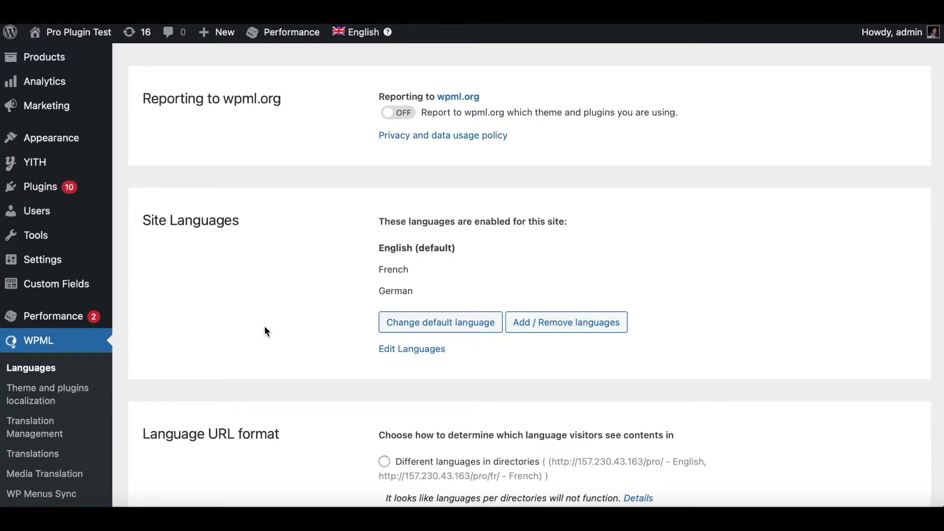
scroll(78, 266, "down", 3)
Step: Review the custom1 feed's Language choices in CTX Feed and keep it on English
left_click(54, 471)
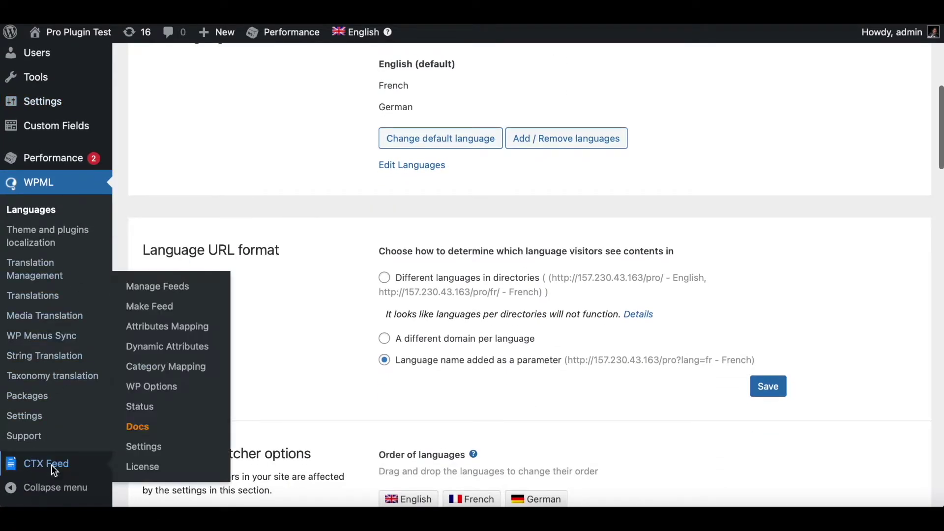
scroll(51, 468, "down", 1)
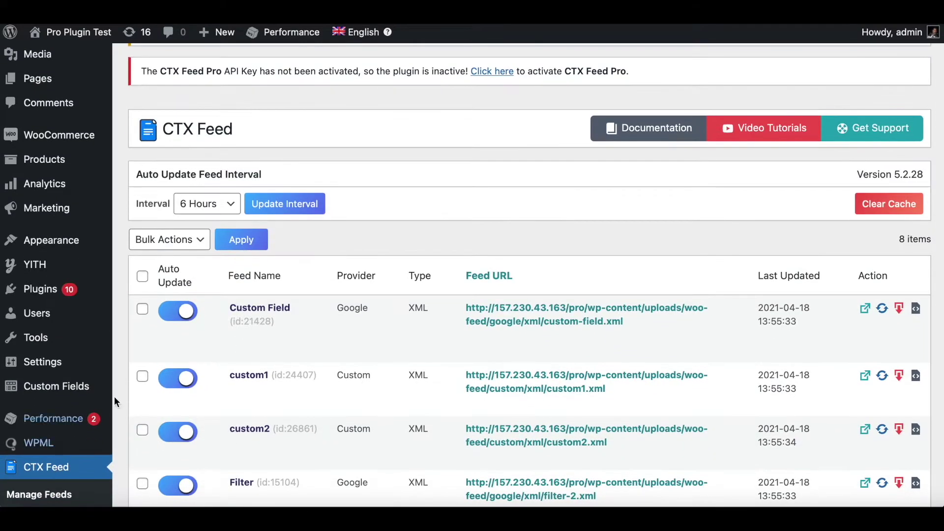
left_click(257, 383)
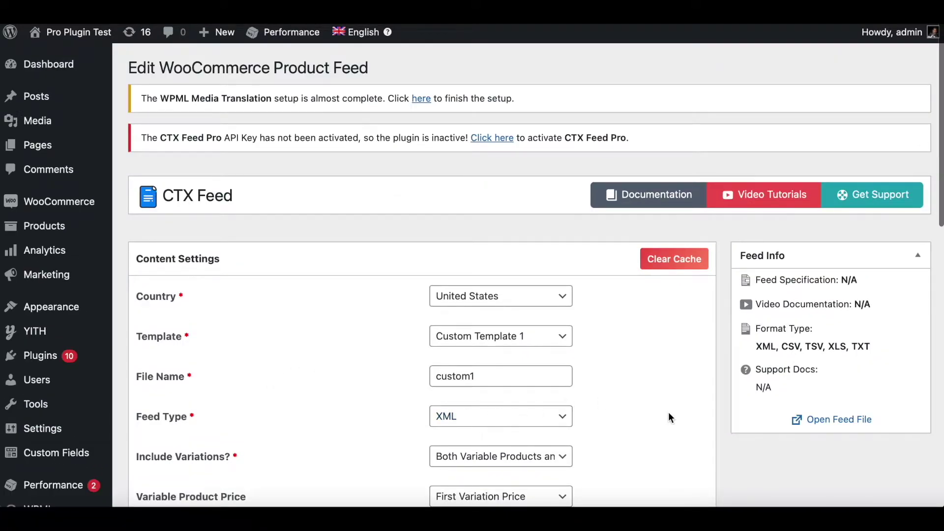
scroll(668, 413, "down", 3)
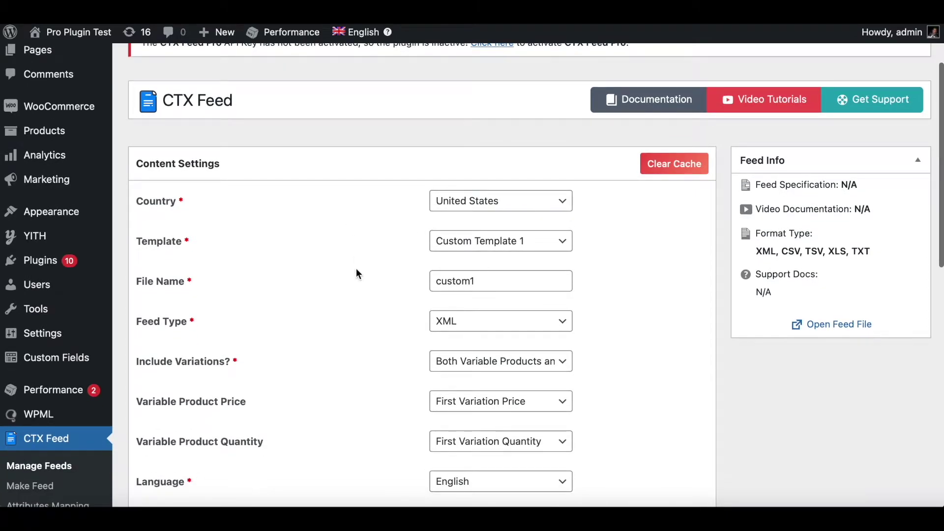
scroll(356, 267, "down", 3)
scroll(213, 362, "down", 1)
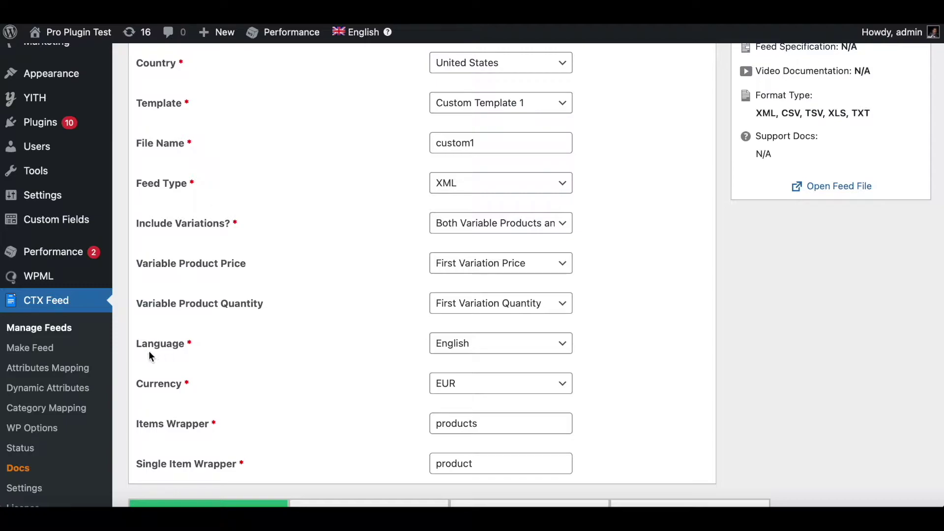
left_click(539, 345)
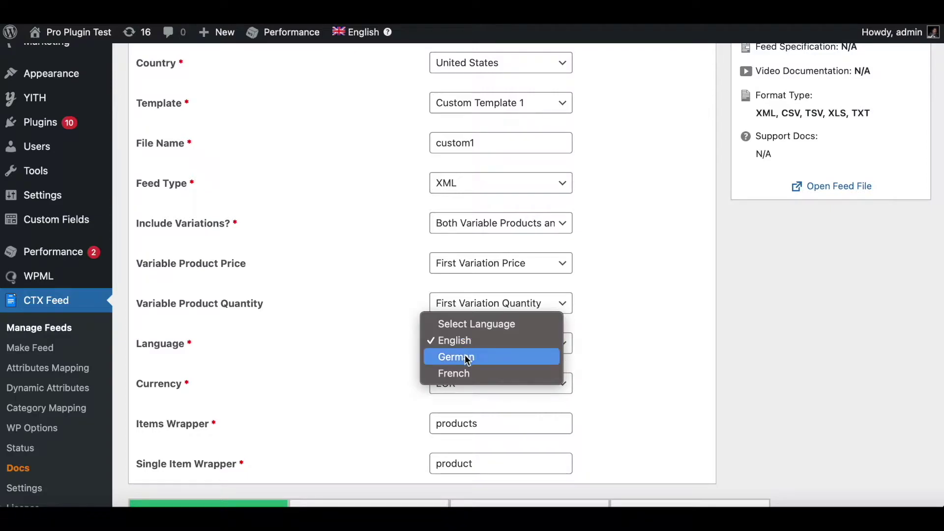
left_click(653, 338)
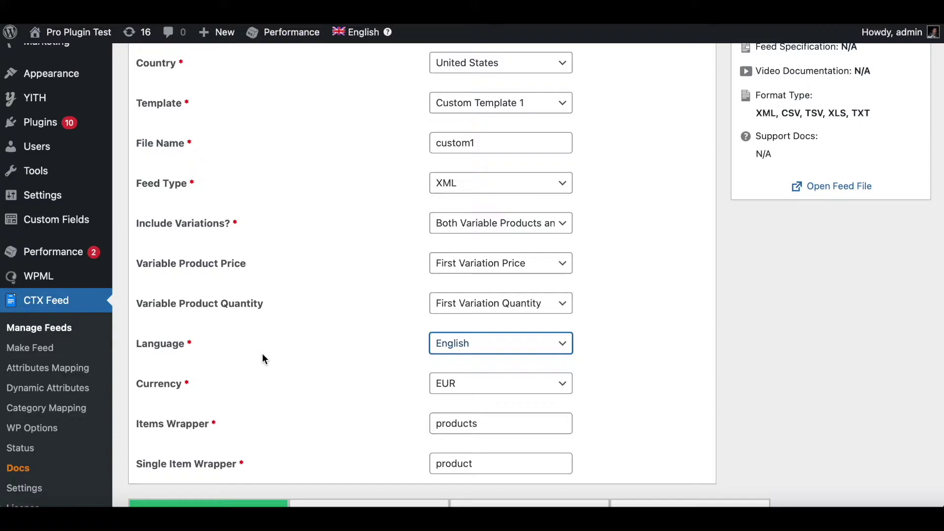
scroll(641, 466, "down", 1)
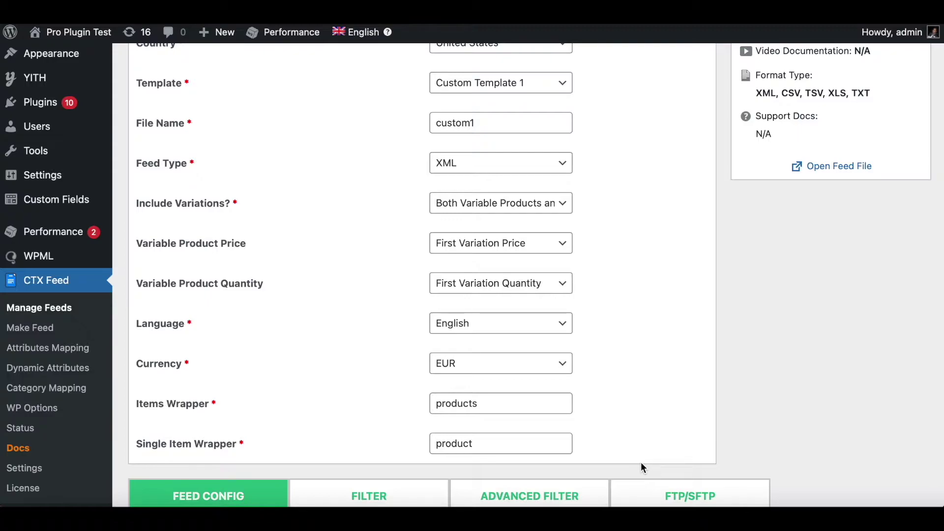
scroll(361, 249, "up", 5)
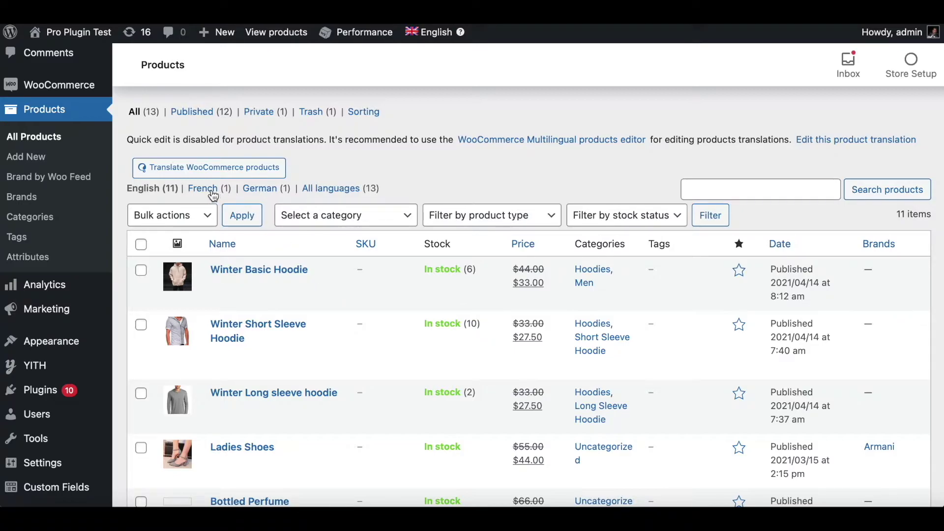
Step: Filter the WooCommerce products to French, then German, and check a new product's language options
left_click(203, 189)
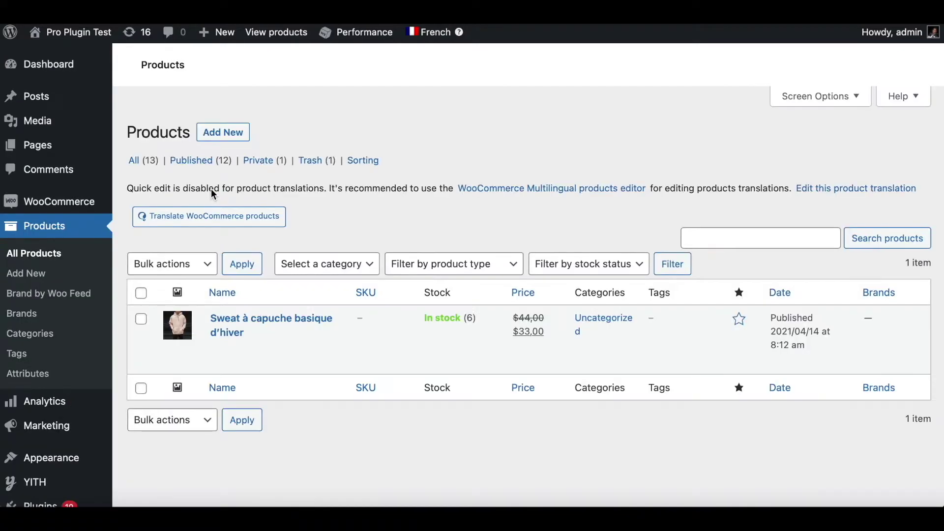
scroll(274, 412, "down", 2)
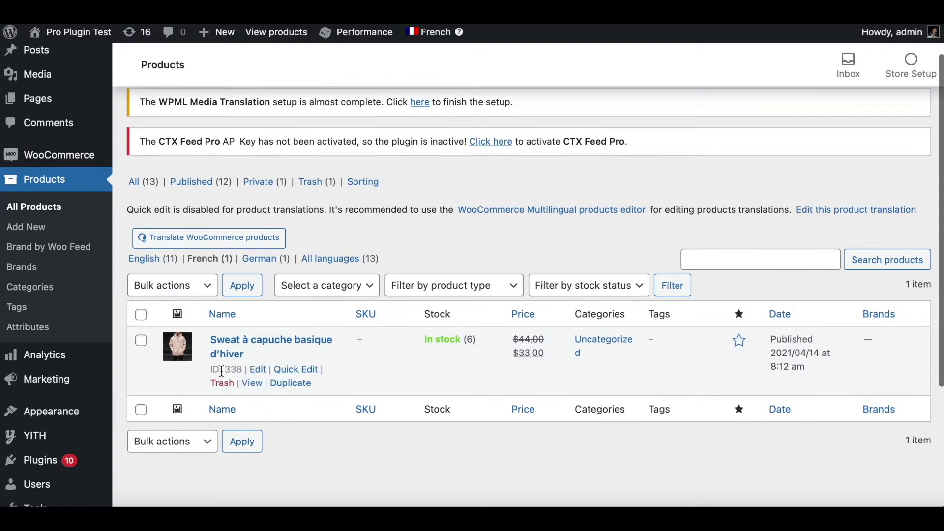
left_click(260, 258)
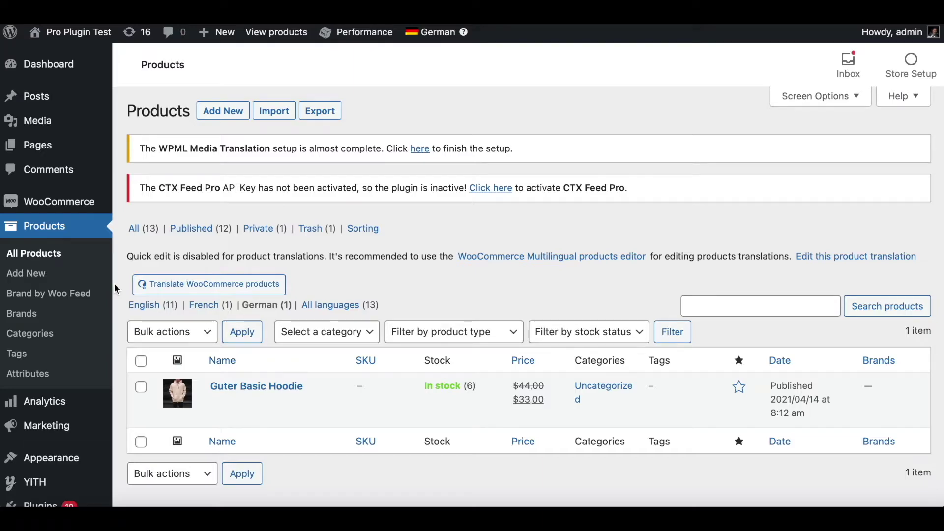
left_click(60, 277)
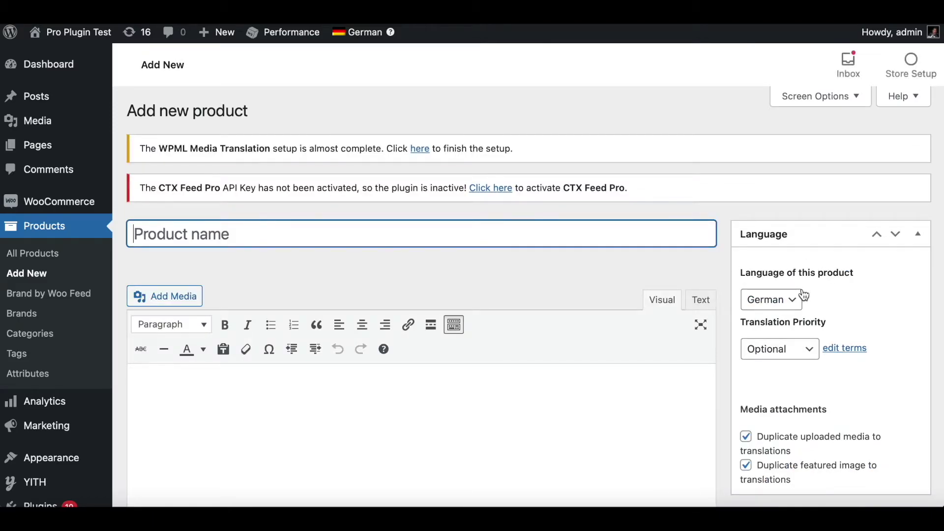
left_click(797, 297)
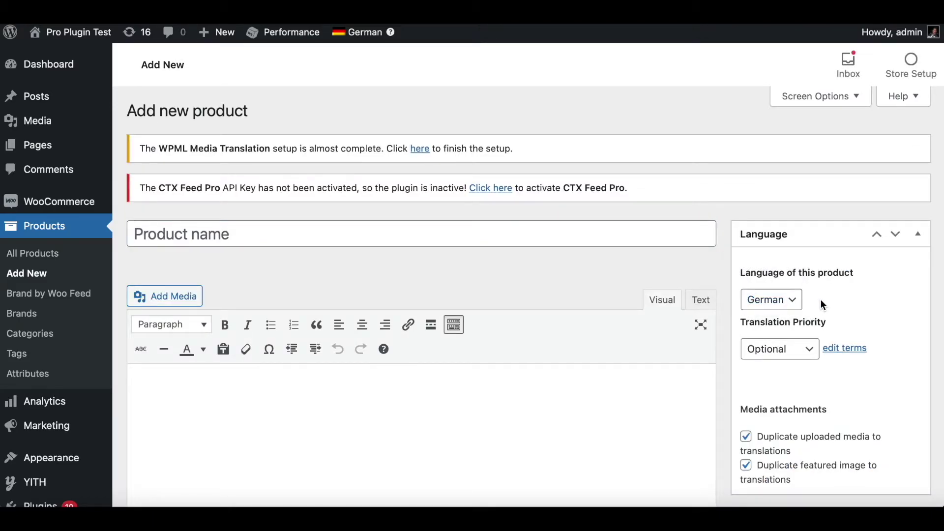
Step: Return to the full product list, filter to French, then back to English products
left_click(35, 256)
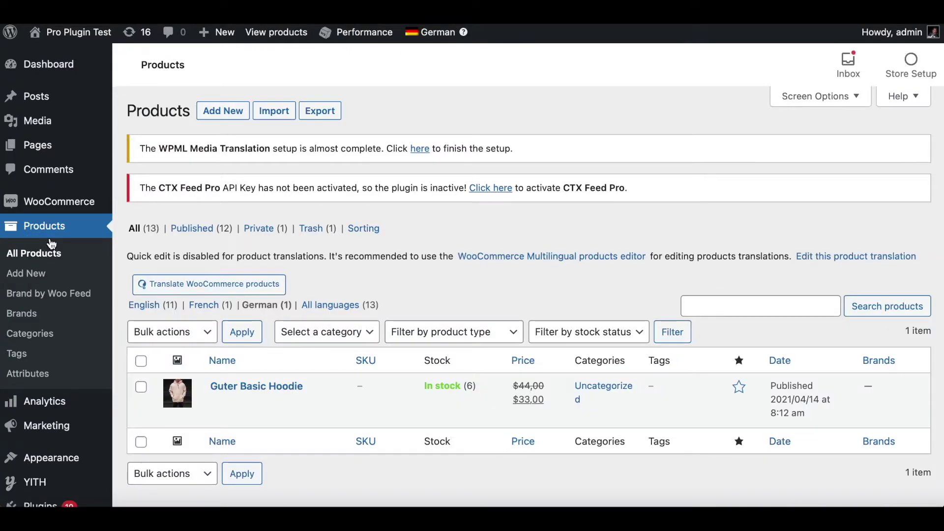
mouse_move(256, 399)
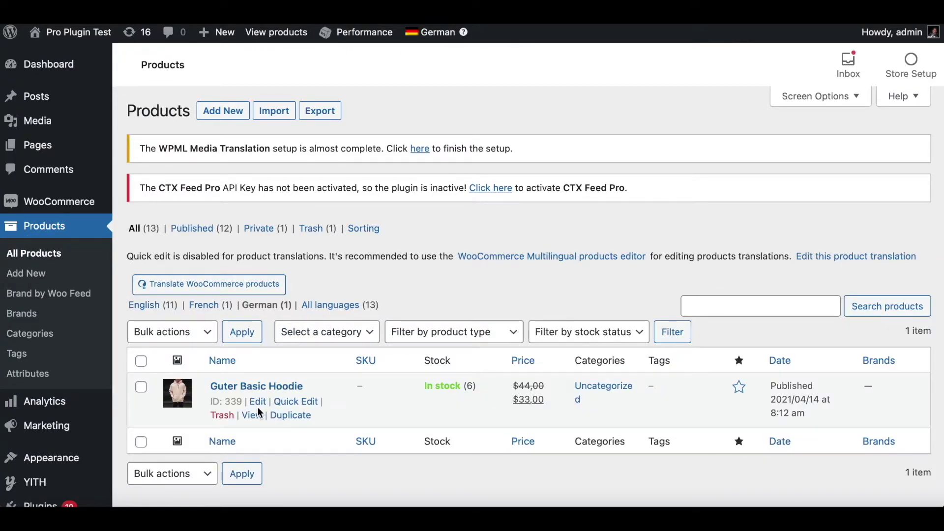
left_click(213, 302)
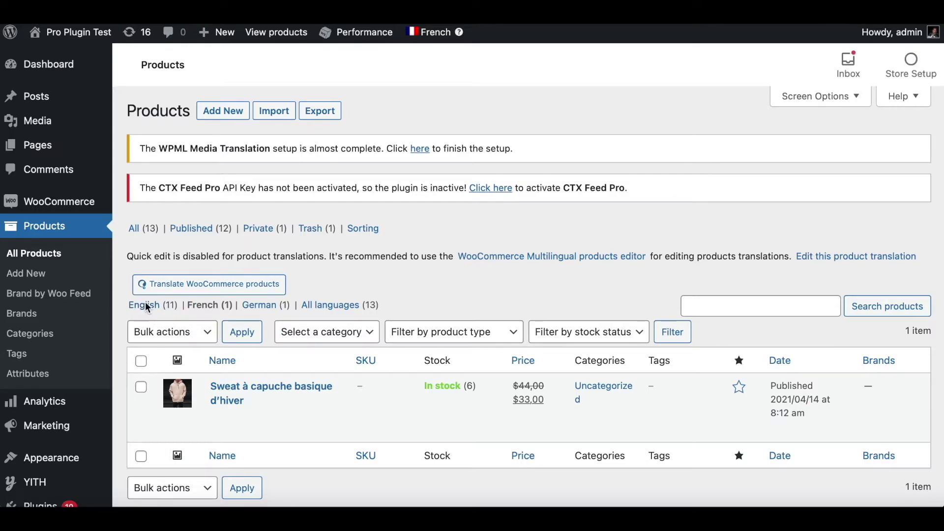
left_click(252, 334)
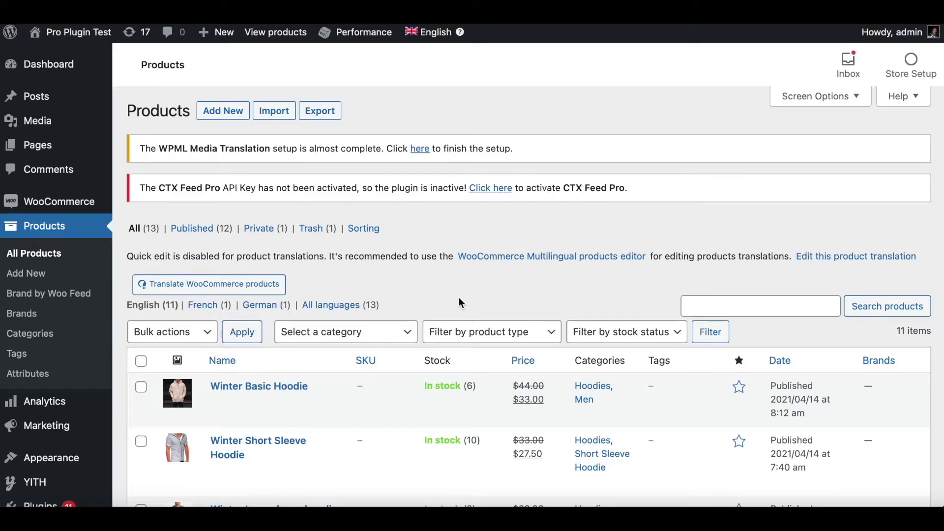
scroll(314, 338, "down", 1)
scroll(314, 338, "down", 4)
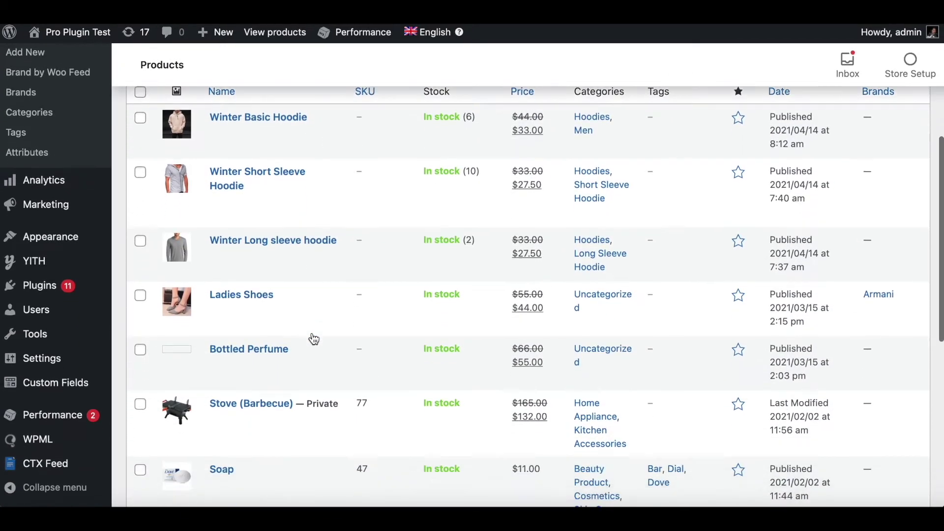
scroll(314, 338, "down", 3)
Step: Change the custom1 feed's language to German and update and generate the feed
left_click(61, 462)
mouse_move(273, 442)
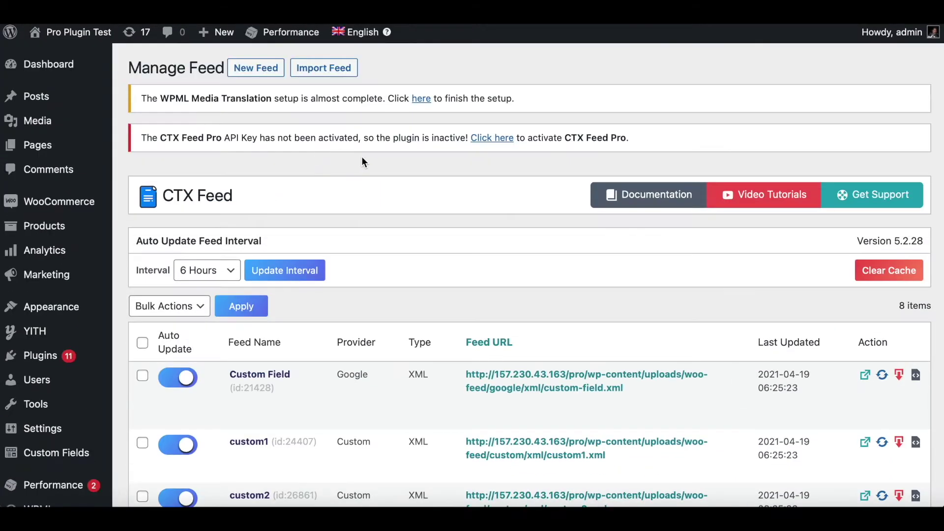
left_click(248, 443)
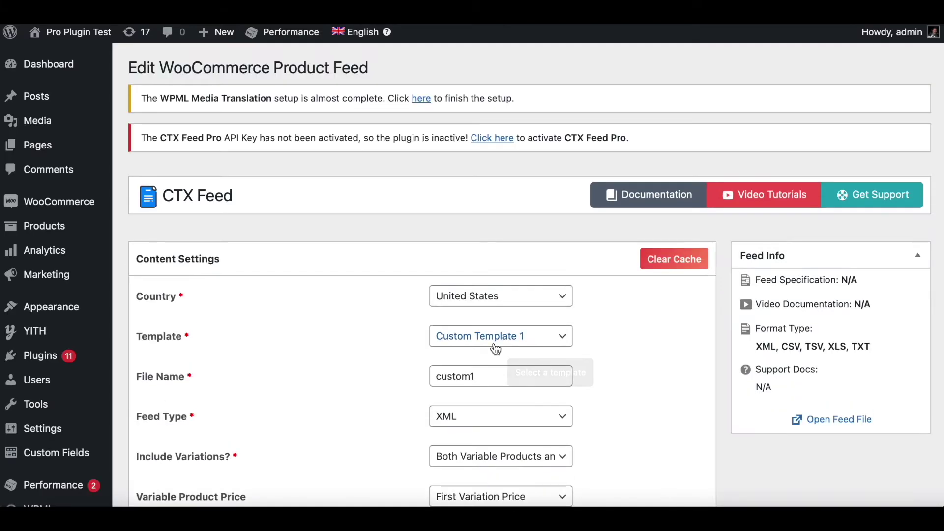
scroll(653, 349, "down", 2)
scroll(653, 349, "down", 2)
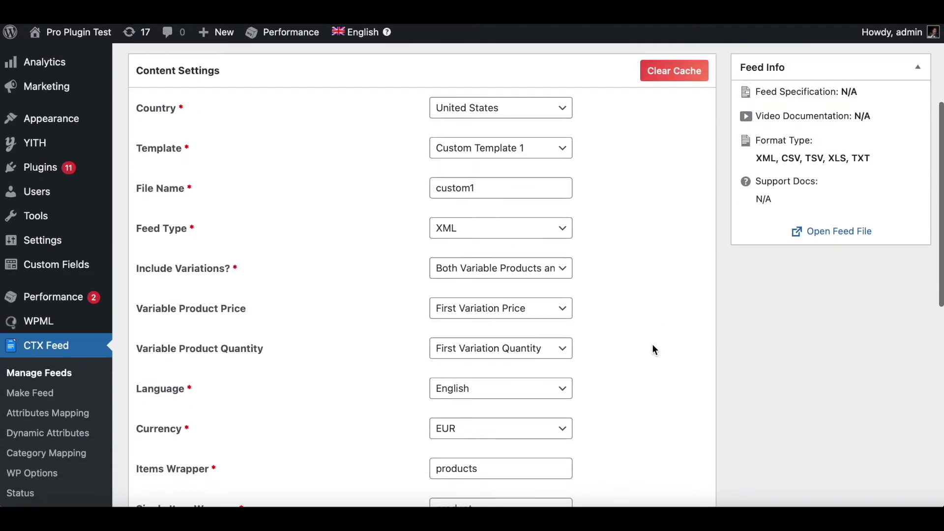
left_click(513, 394)
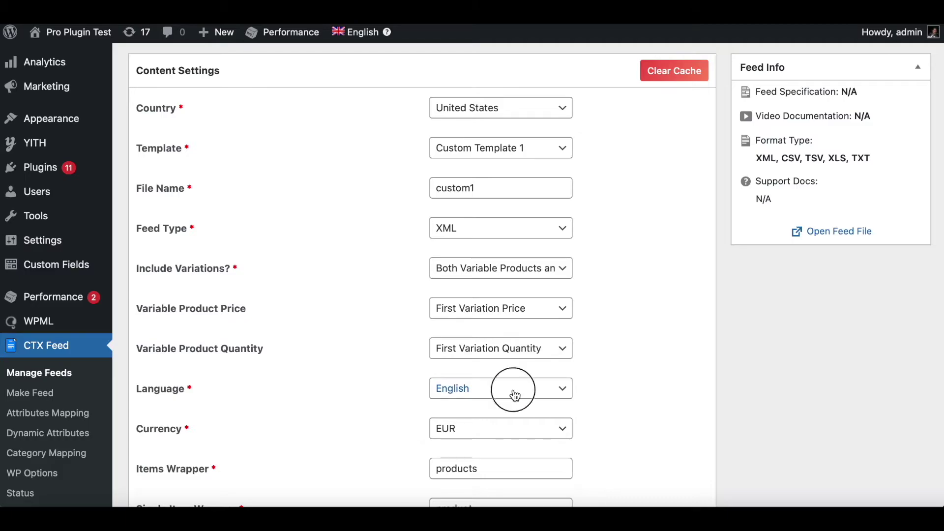
left_click(476, 402)
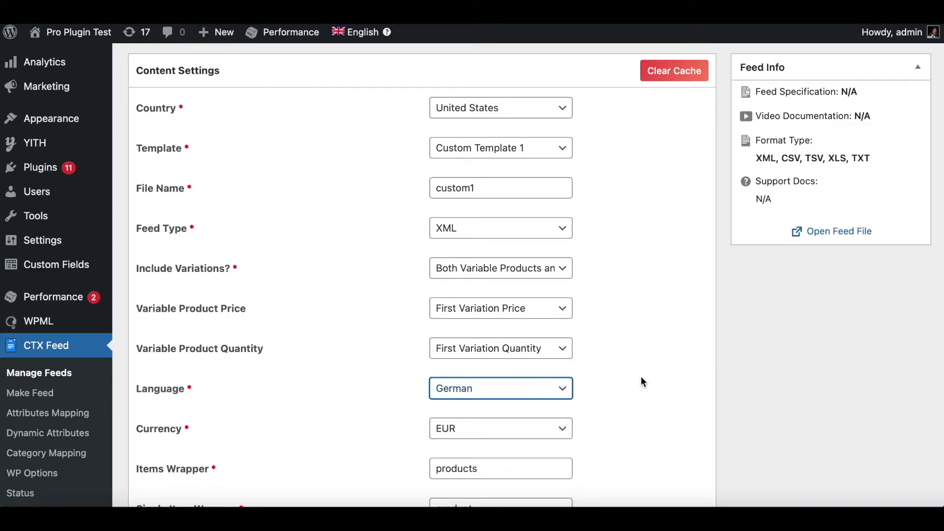
scroll(641, 377, "down", 2)
scroll(639, 365, "down", 3)
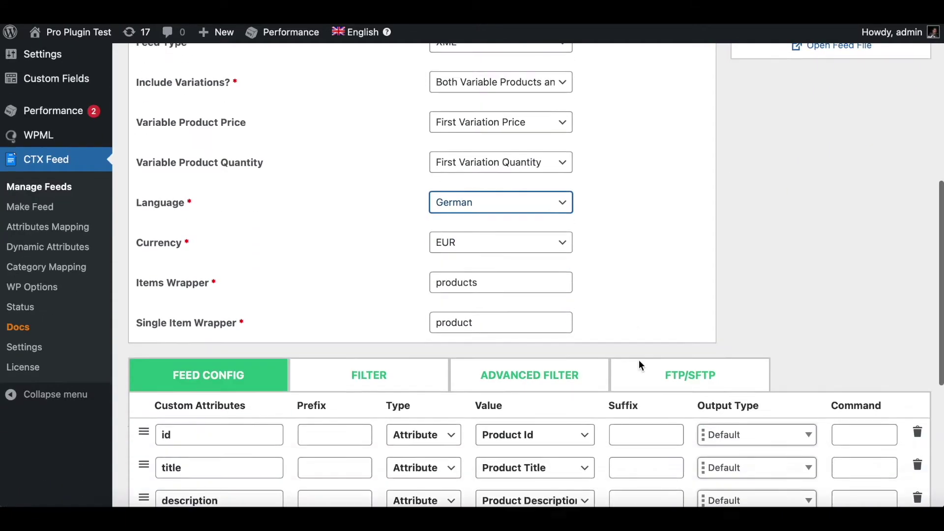
scroll(640, 362, "down", 3)
scroll(640, 362, "down", 3)
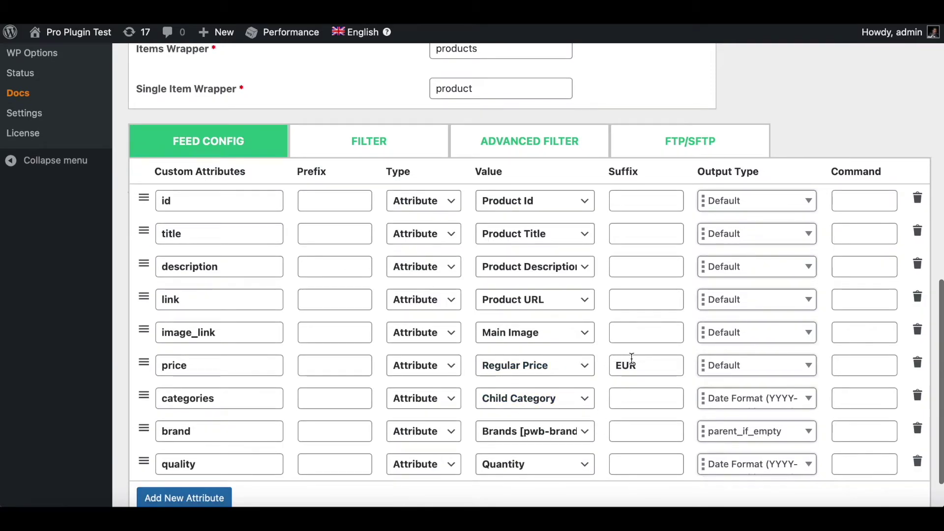
scroll(642, 362, "down", 2)
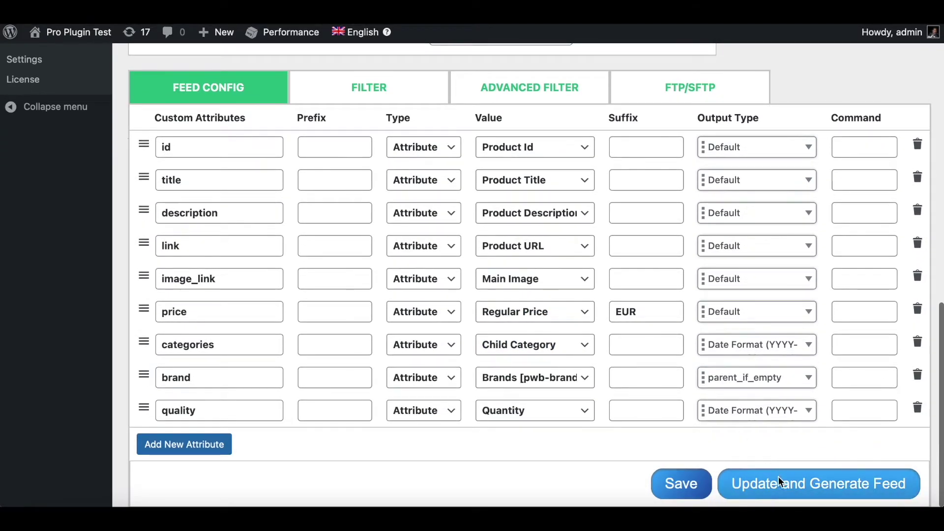
left_click(780, 480)
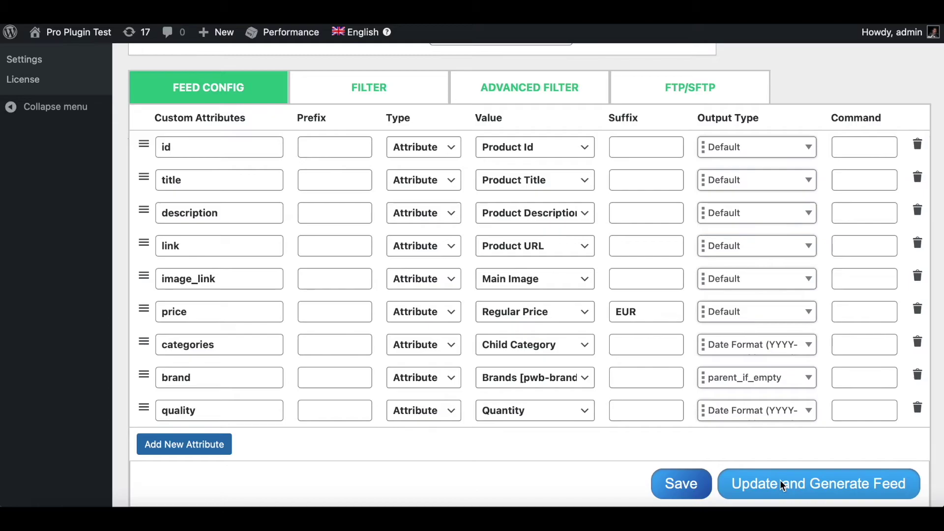
scroll(756, 356, "down", 3)
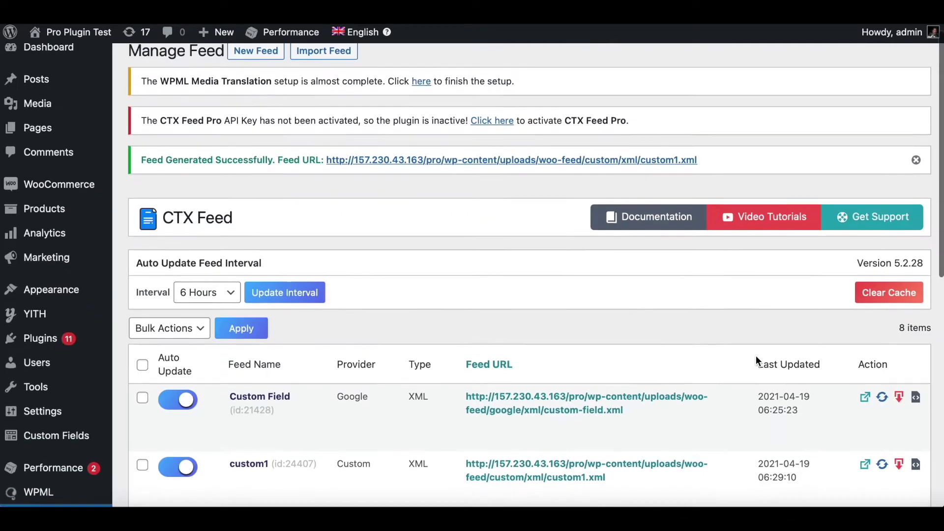
scroll(756, 357, "down", 3)
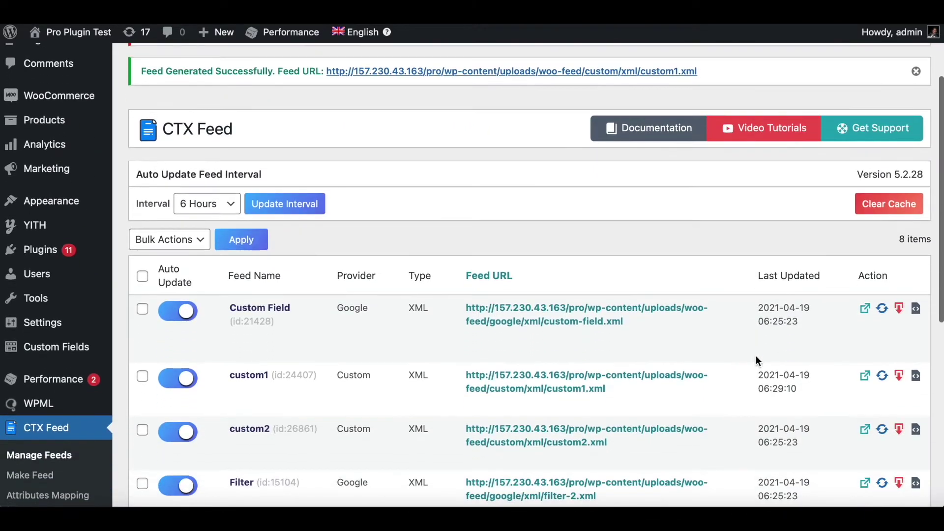
Step: View the regenerated custom1 XML and mark the German title 'Guter Basic Hoodie'
left_click(901, 375)
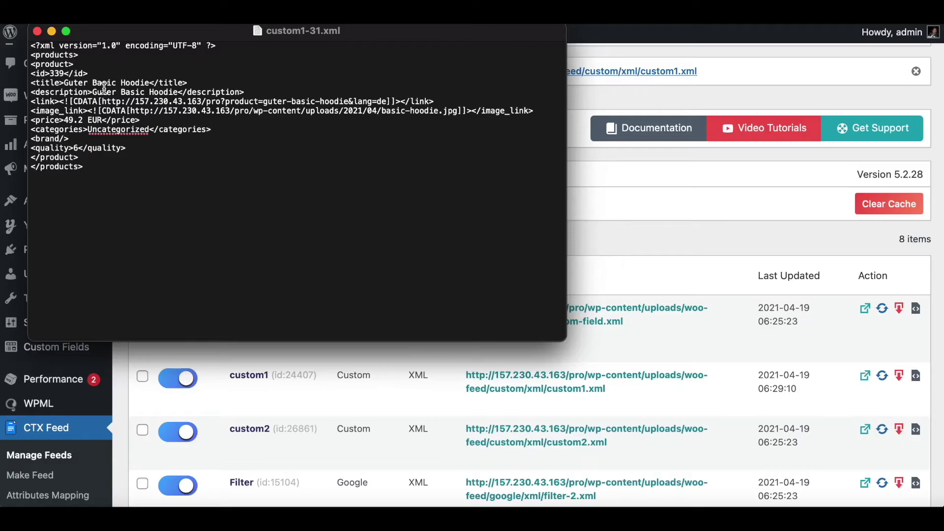
left_click_drag(64, 83, 149, 82)
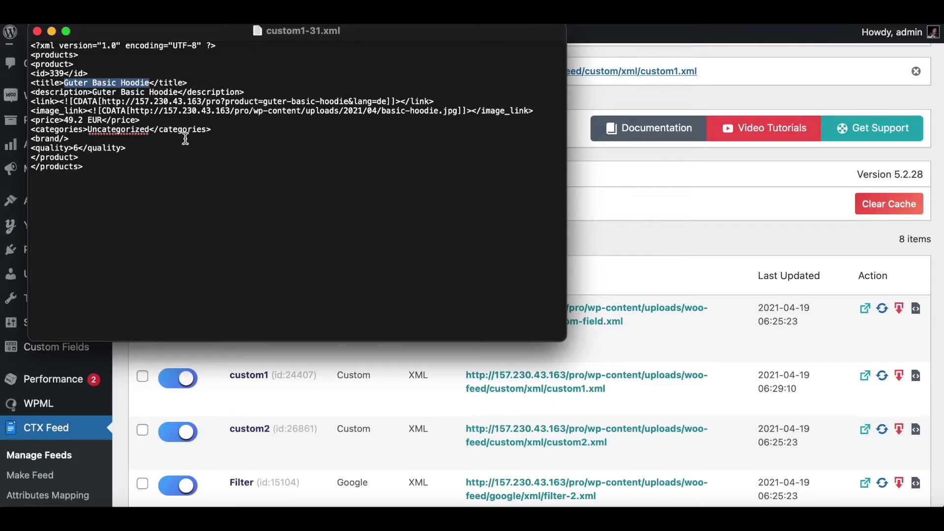
left_click(36, 31)
scroll(261, 248, "down", 1)
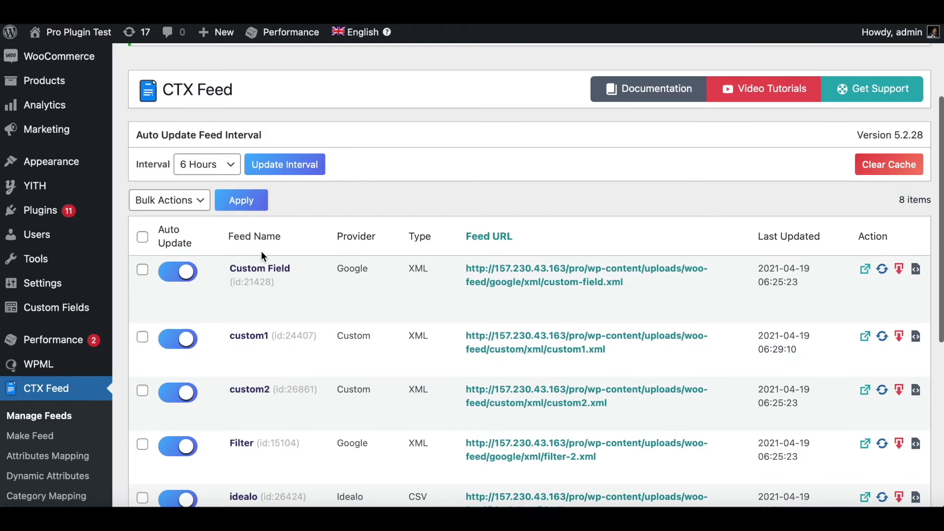
Step: Change the custom1 feed's language from German to French
left_click(253, 335)
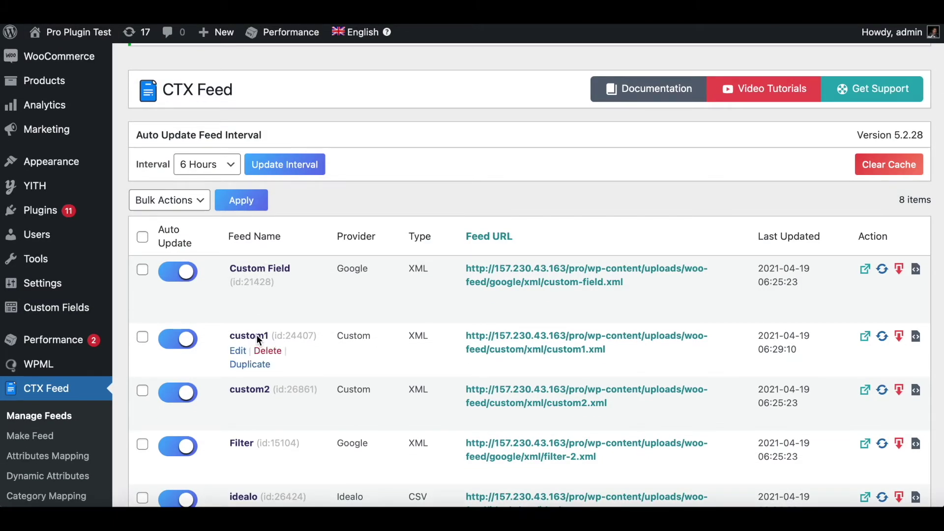
scroll(477, 300, "down", 2)
scroll(477, 300, "down", 2)
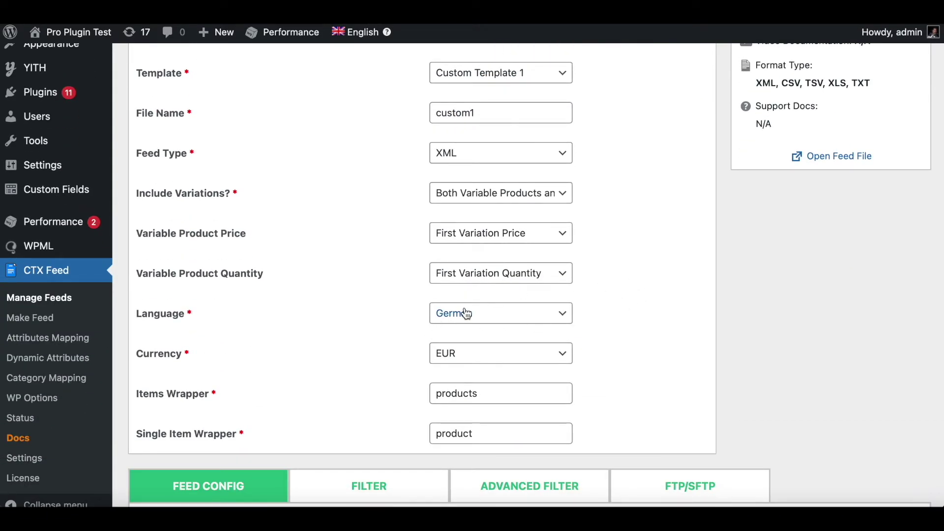
left_click(465, 320)
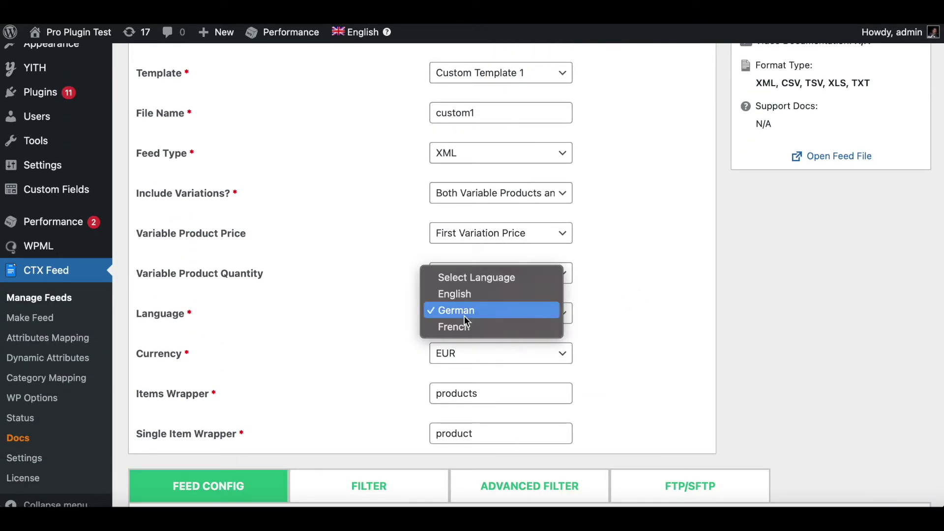
left_click(456, 329)
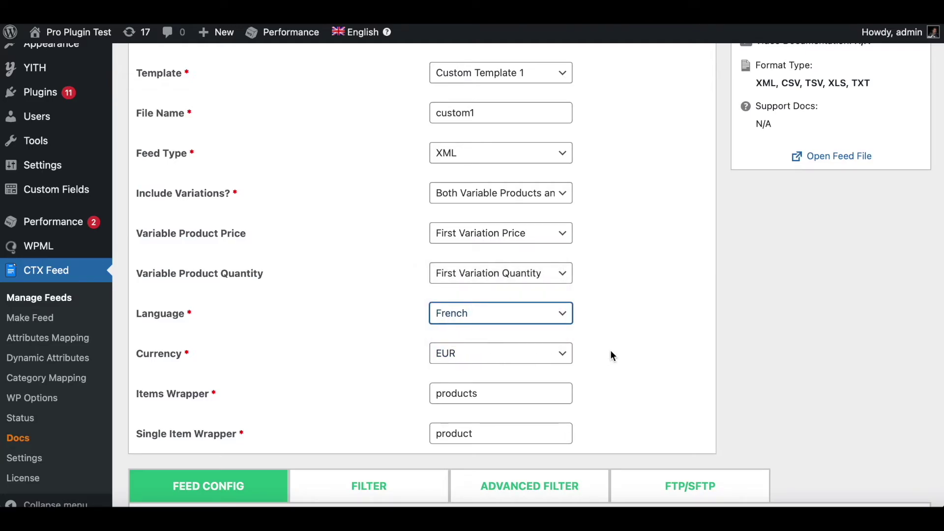
scroll(612, 353, "down", 3)
scroll(612, 350, "down", 3)
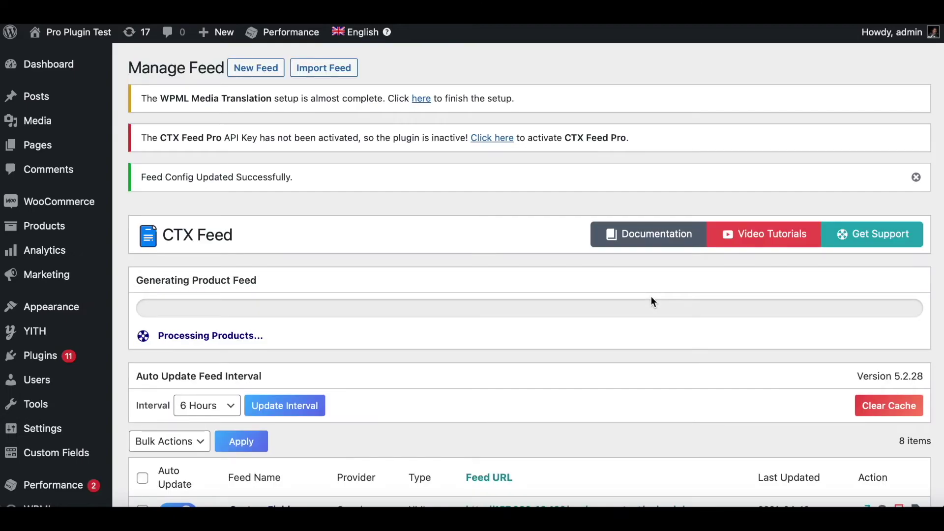
scroll(651, 299, "down", 3)
scroll(880, 332, "down", 2)
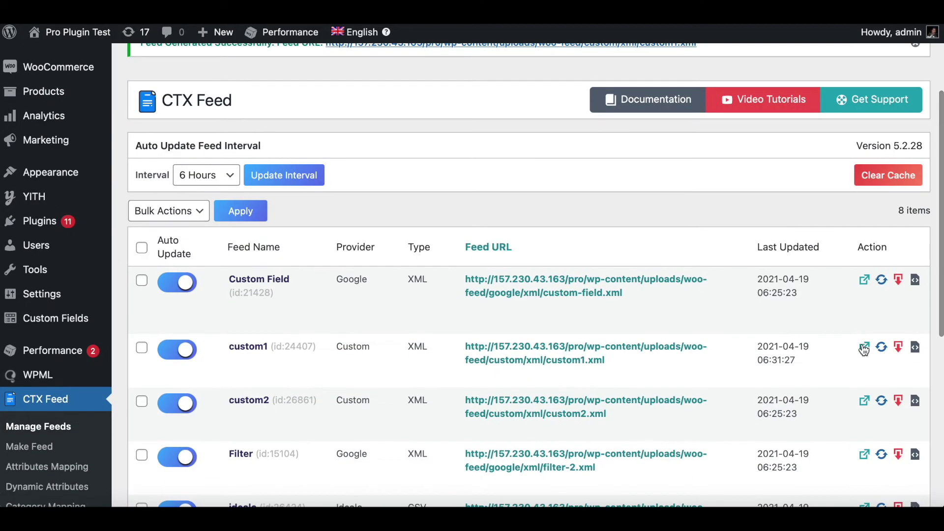
Step: View the regenerated custom1 XML and mark the French title 'Sweat à capuche basique d'hiver'
left_click(900, 348)
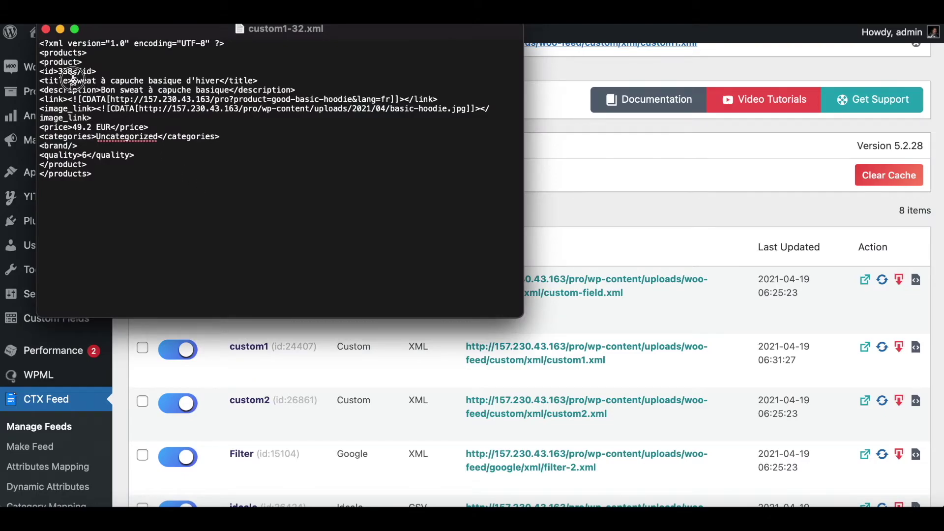
left_click_drag(72, 81, 219, 80)
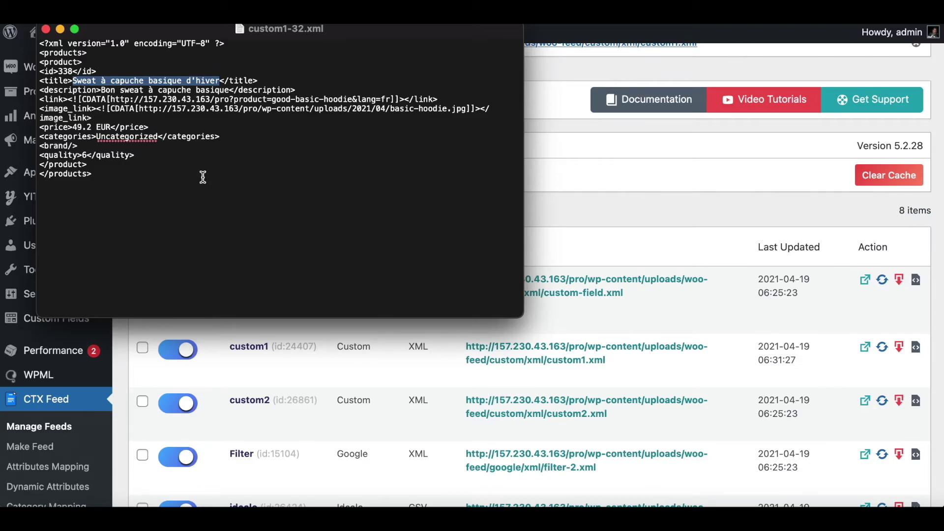
left_click(573, 213)
scroll(266, 218, "up", 3)
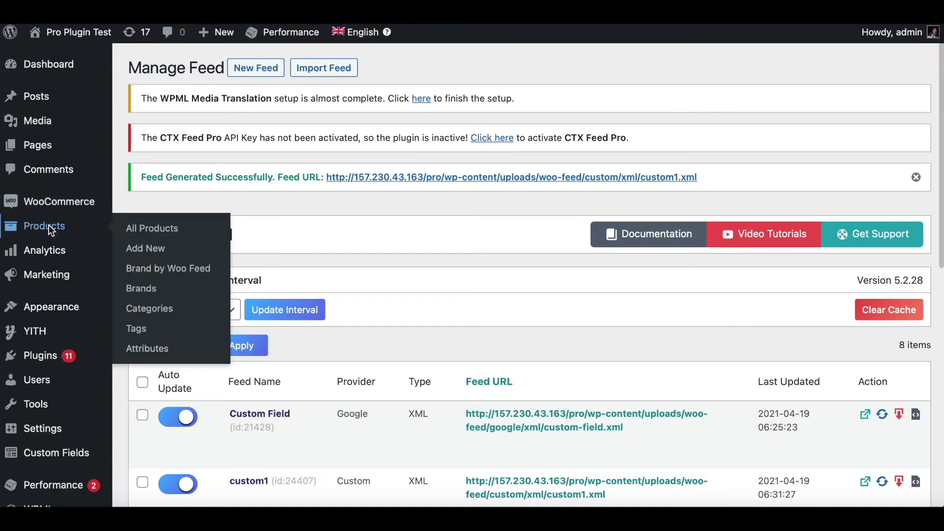
Step: Show the WooCommerce All Products list with its English, French and German counts
left_click(44, 226)
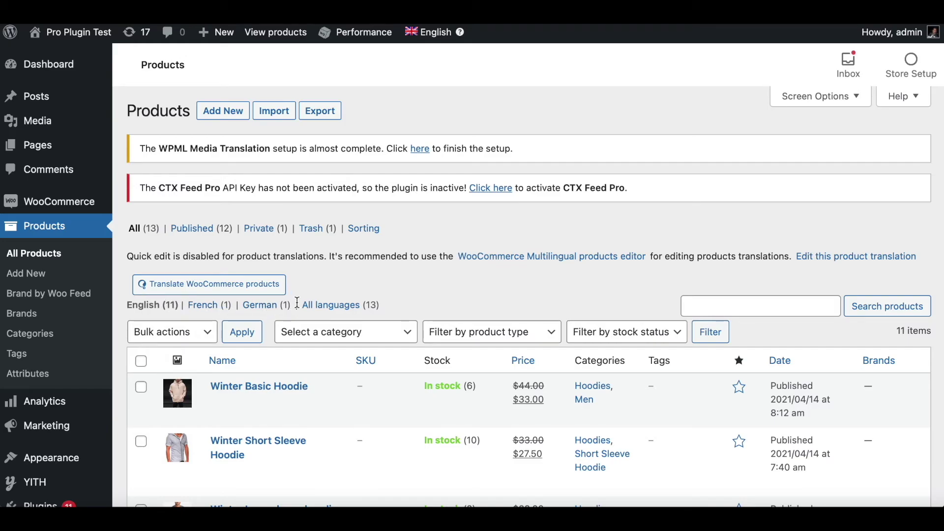
scroll(485, 154, "down", 2)
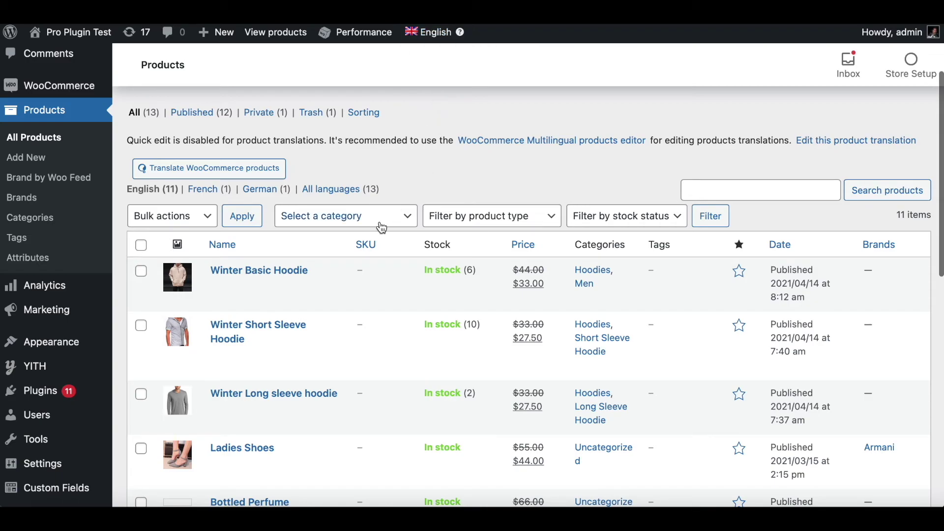
scroll(74, 410, "down", 3)
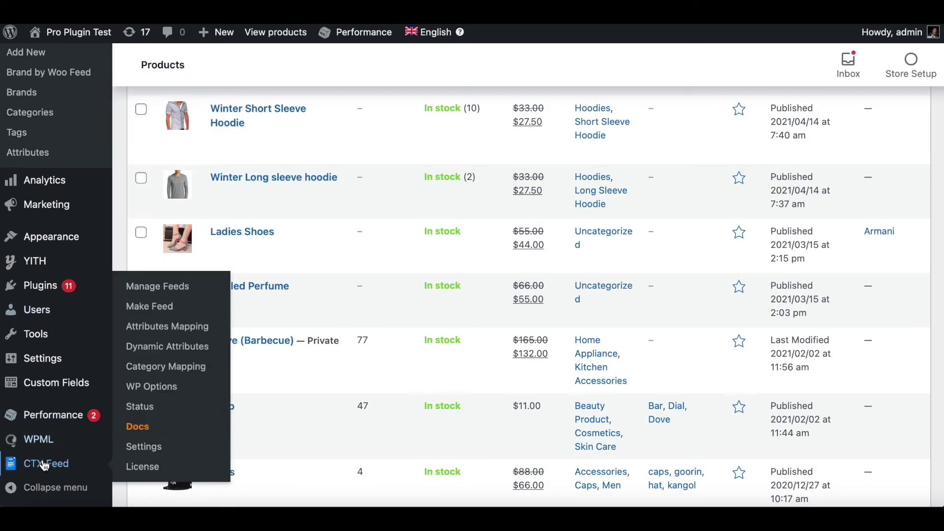
Step: Return to CTX Feed's Manage Feeds list showing custom1
left_click(44, 464)
mouse_move(249, 443)
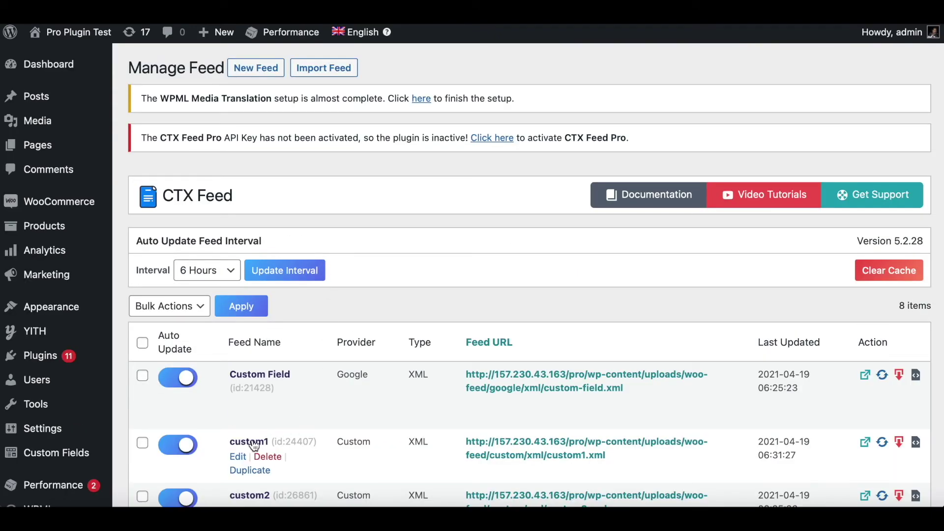
scroll(576, 387, "down", 3)
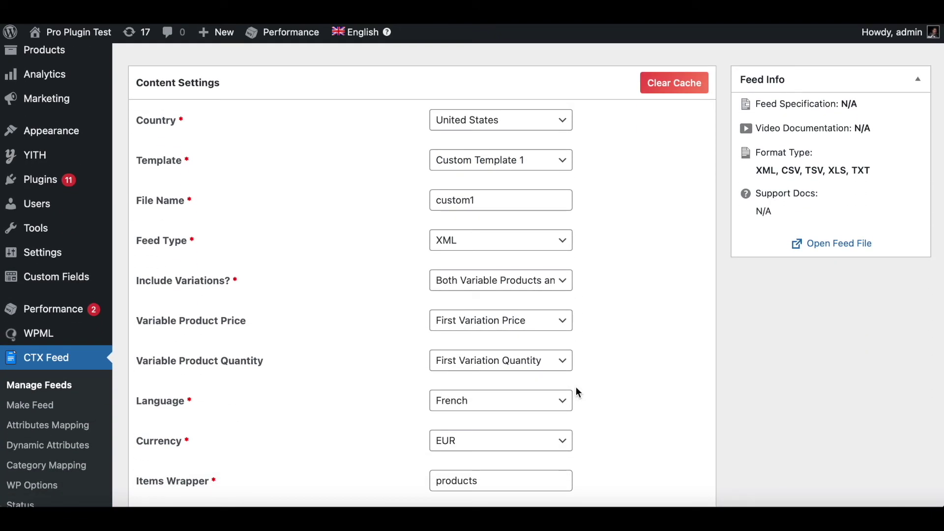